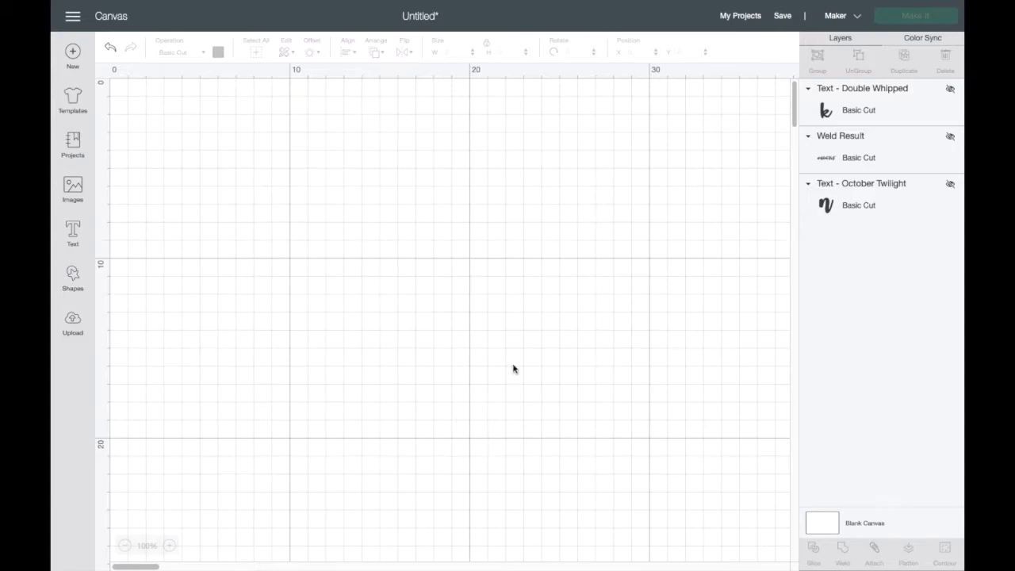
Open the What's New information for the design software.
{"action": "left_click", "coordinate": [71, 18]}
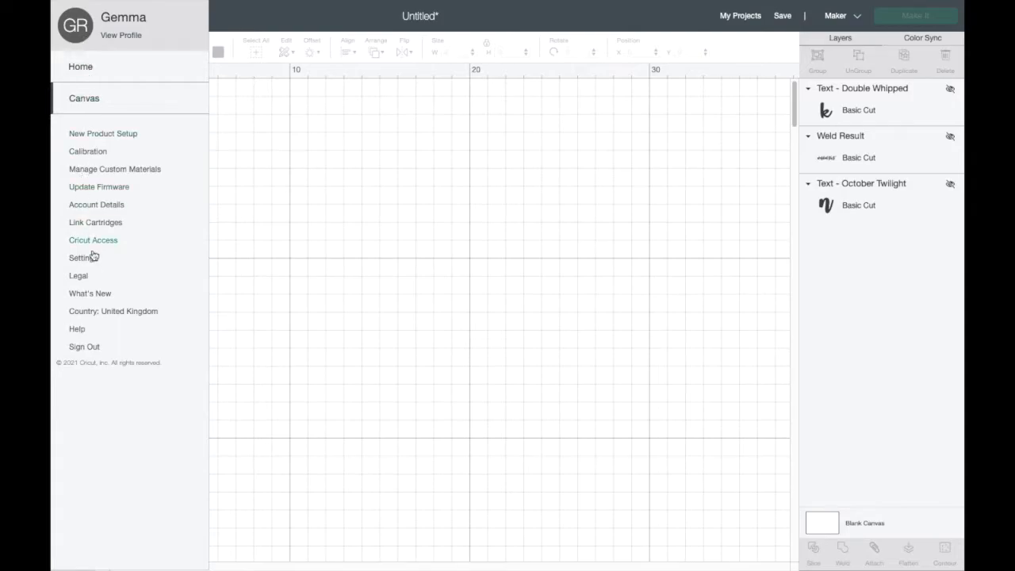
{"action": "left_click", "coordinate": [98, 295]}
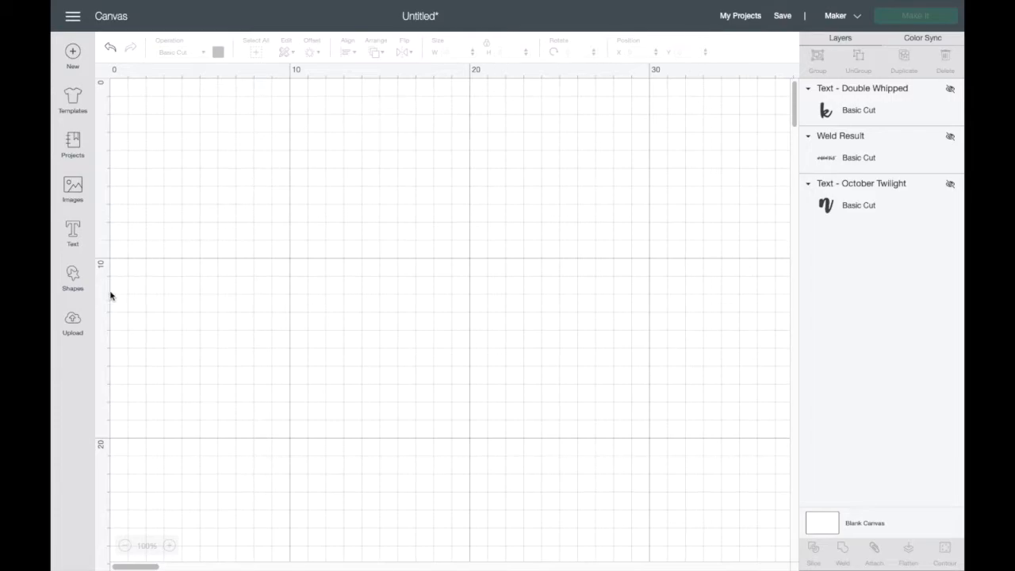
Add a three-line text reading "Happy 50th", "Birthday" and the recipient's first name.
{"action": "left_click", "coordinate": [73, 232]}
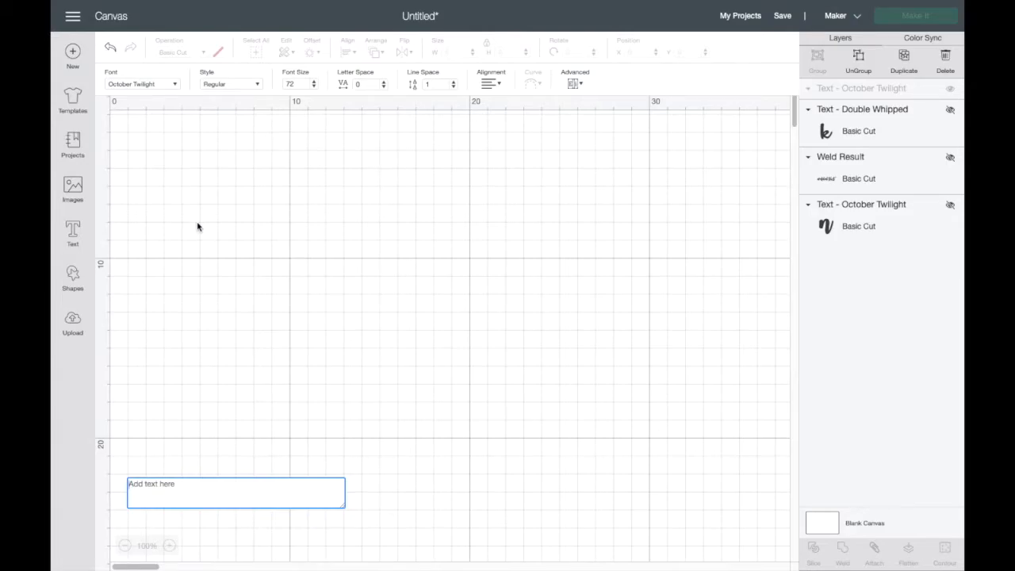
{"action": "type", "text": "H"}
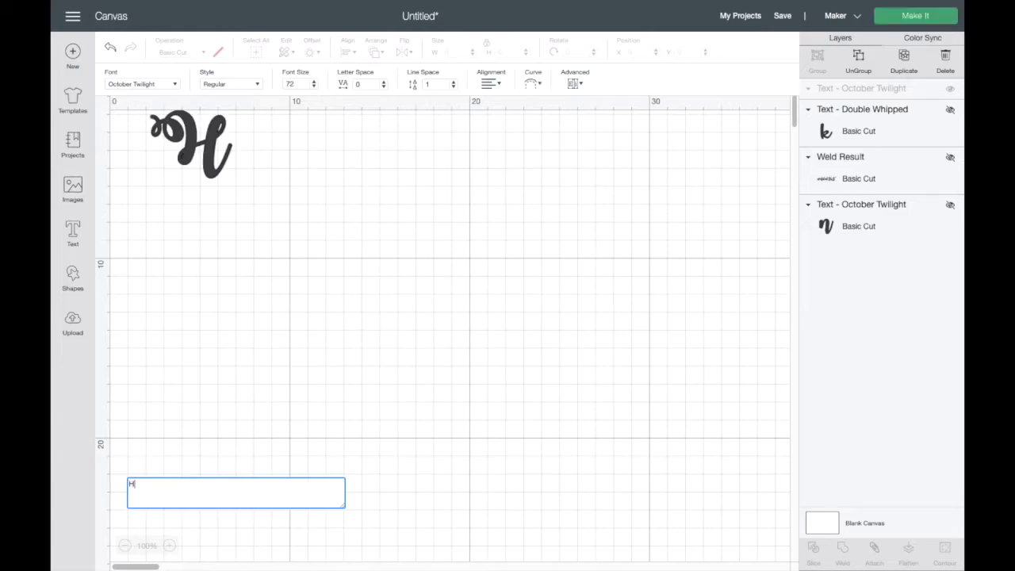
{"action": "type", "text": "appy"}
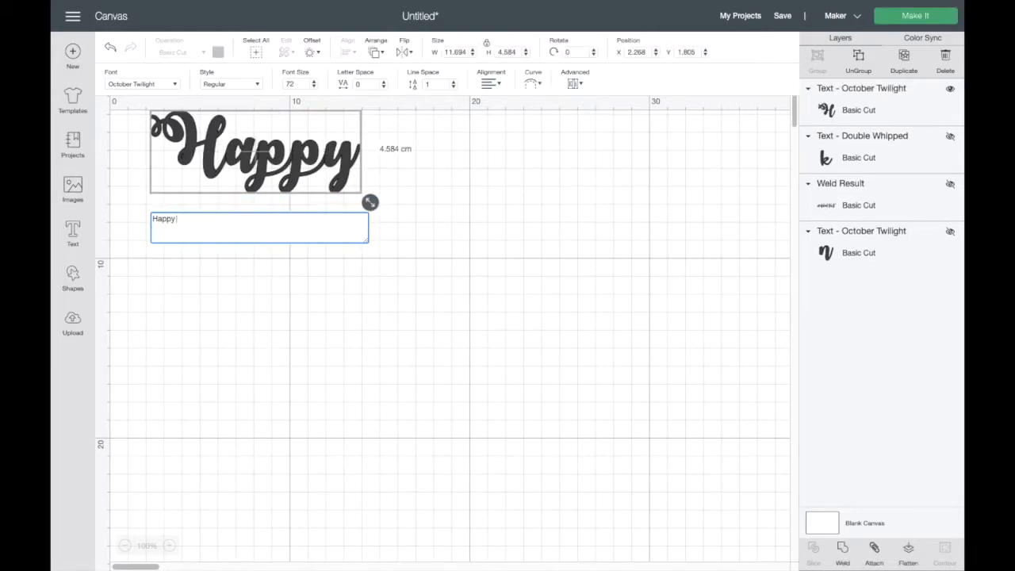
{"action": "type", "text": " 50th"}
{"action": "key", "text": "Return"}
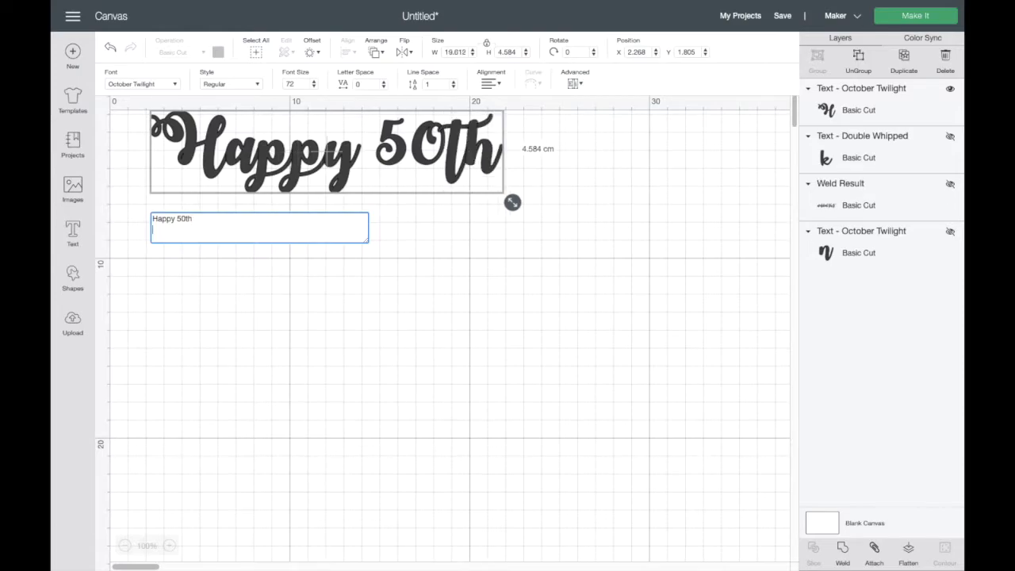
{"action": "type", "text": "Birth"}
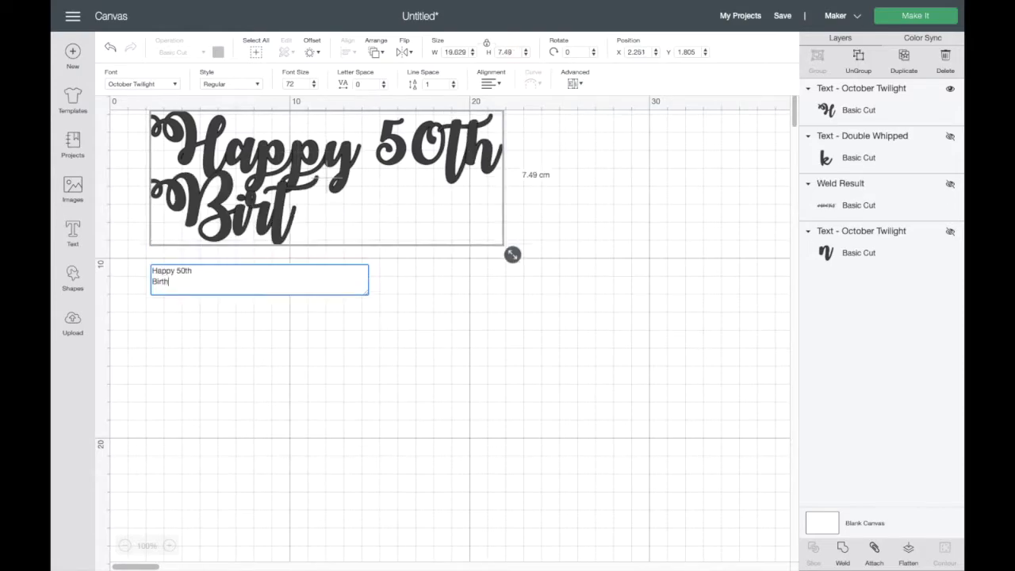
{"action": "type", "text": "dat"}
{"action": "key", "text": "BackSpace"}
{"action": "type", "text": "y"}
{"action": "key", "text": "Return"}
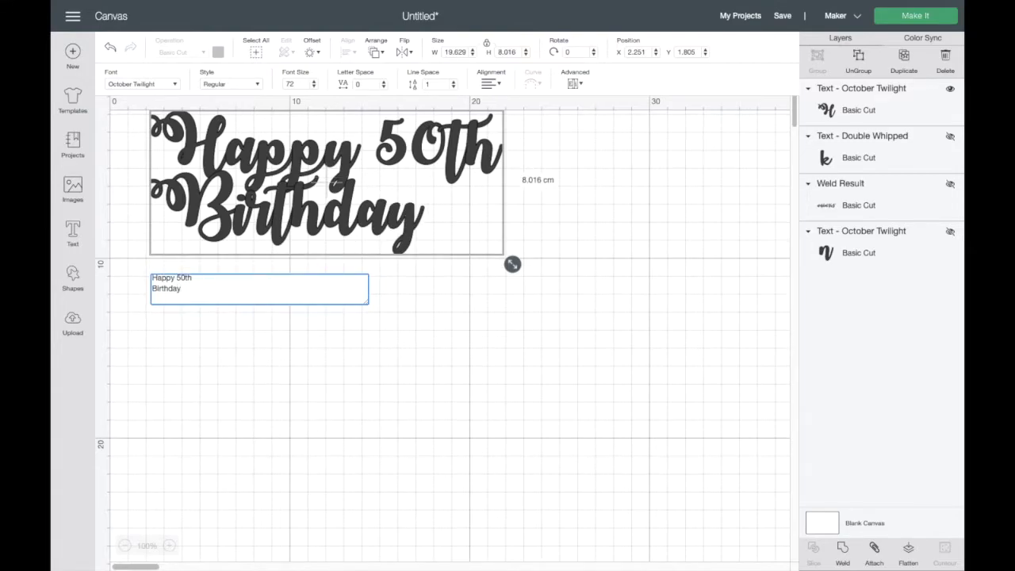
{"action": "type", "text": "Sarah"}
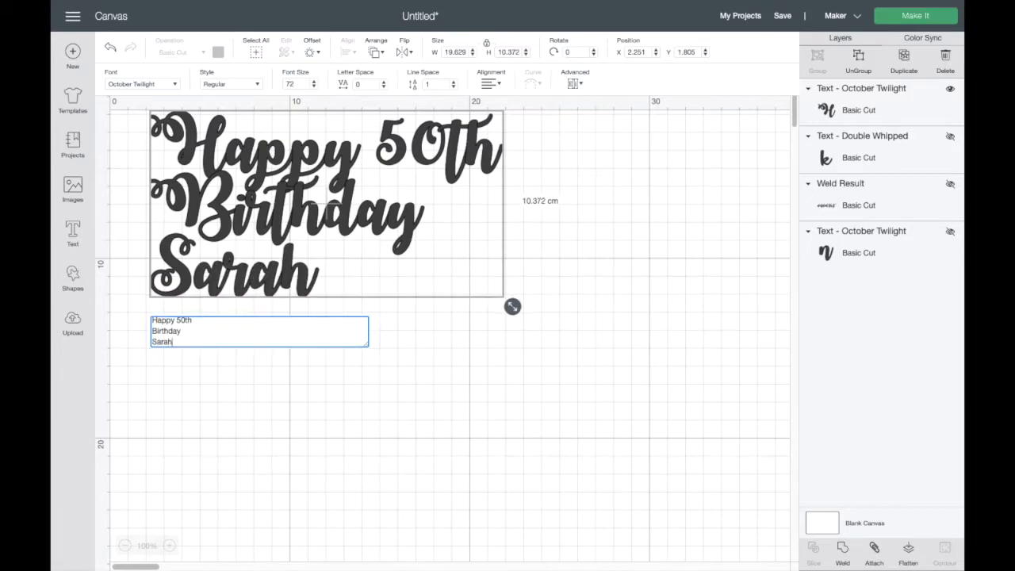
{"action": "left_click", "coordinate": [293, 397]}
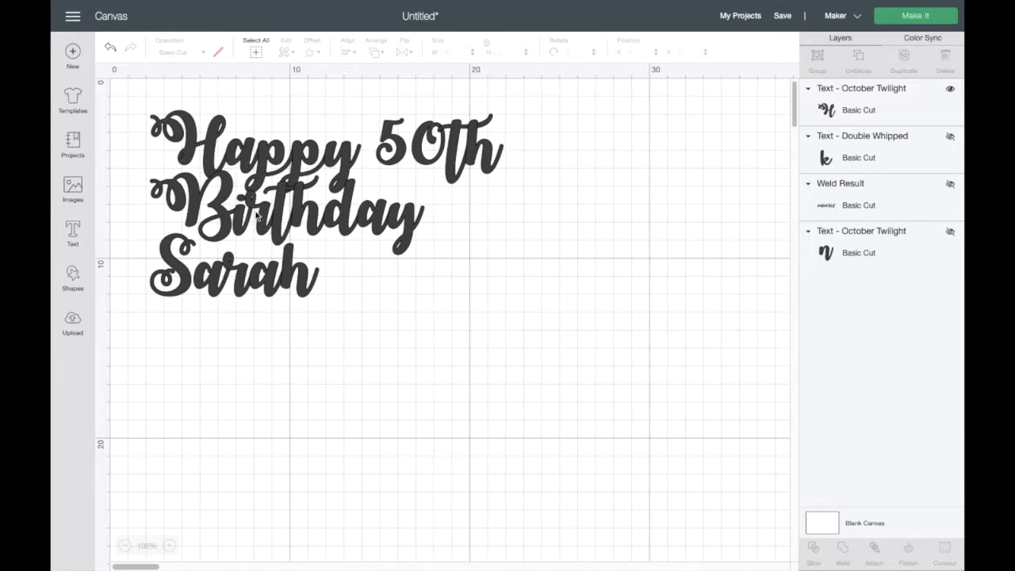
Move the birthday text to about X 3.627, Y 5.58 and increase its line spacing to about 4.9.
{"action": "left_click", "coordinate": [335, 256]}
{"action": "left_click_drag", "start_coordinate": [306, 199], "coordinate": [334, 268]}
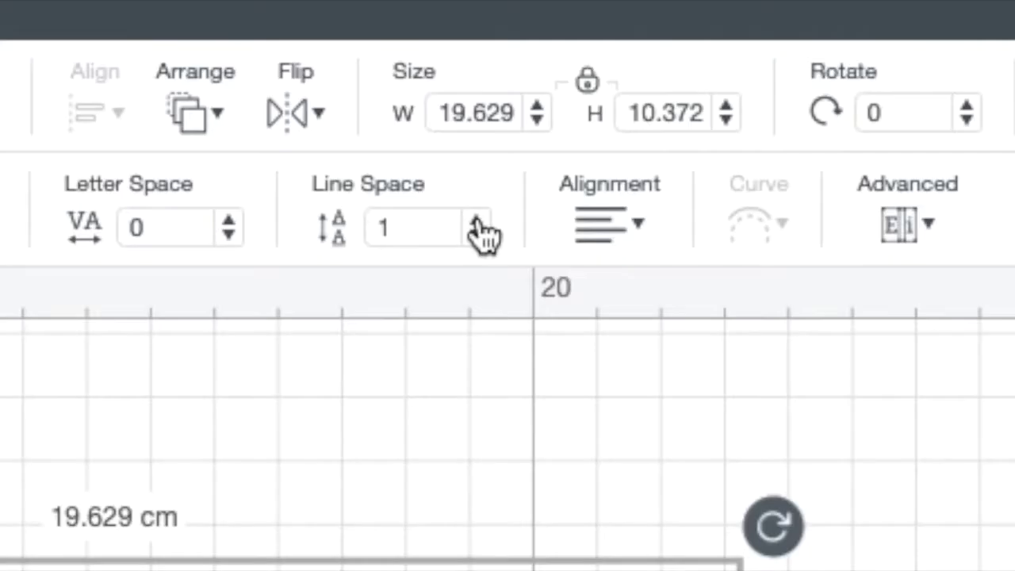
{"action": "left_click", "coordinate": [454, 81]}
{"action": "left_click", "coordinate": [453, 81]}
{"action": "left_click", "coordinate": [454, 81]}
{"action": "left_click", "coordinate": [453, 81]}
{"action": "left_click", "coordinate": [454, 81]}
{"action": "left_click", "coordinate": [453, 80]}
{"action": "left_click", "coordinate": [476, 221]}
{"action": "left_click", "coordinate": [477, 221]}
{"action": "left_click", "coordinate": [476, 221]}
{"action": "left_click", "coordinate": [477, 221]}
{"action": "left_click", "coordinate": [477, 221]}
{"action": "left_click", "coordinate": [477, 221]}
{"action": "left_click", "coordinate": [477, 221]}
{"action": "left_click", "coordinate": [476, 221]}
{"action": "left_click", "coordinate": [477, 221]}
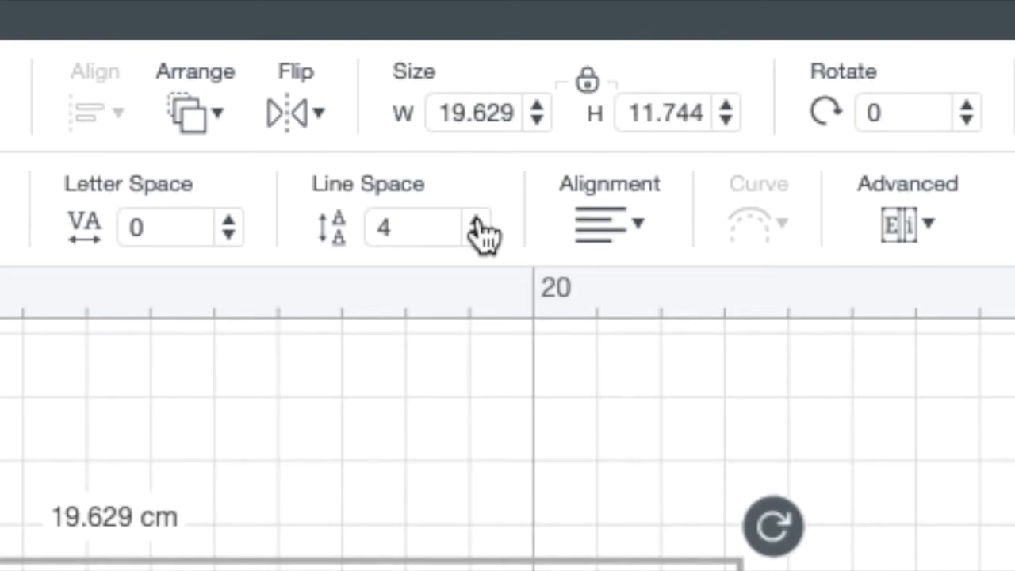
{"action": "left_click", "coordinate": [477, 221]}
{"action": "left_click", "coordinate": [477, 221]}
{"action": "left_click", "coordinate": [477, 221]}
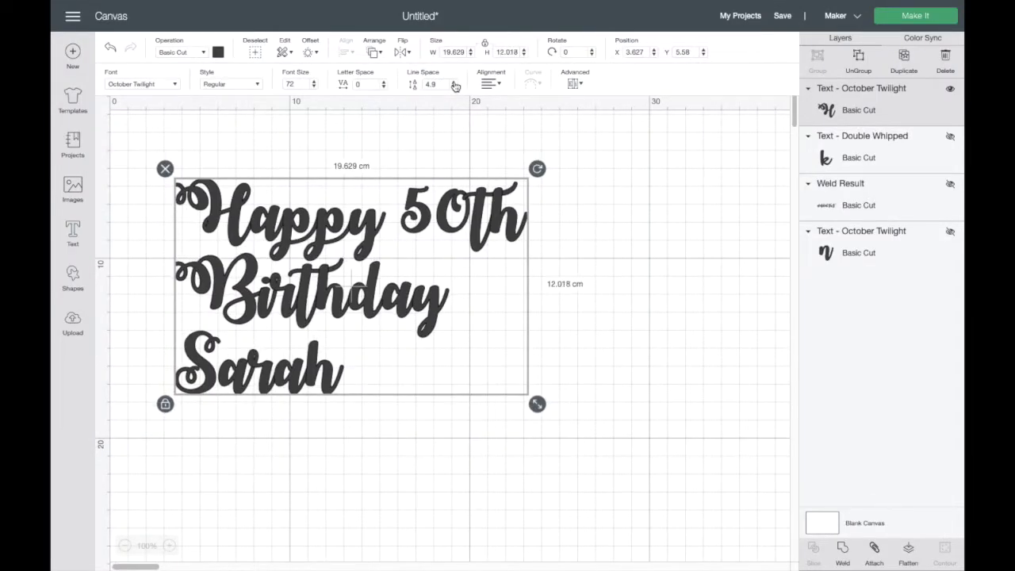
{"action": "left_click", "coordinate": [455, 83]}
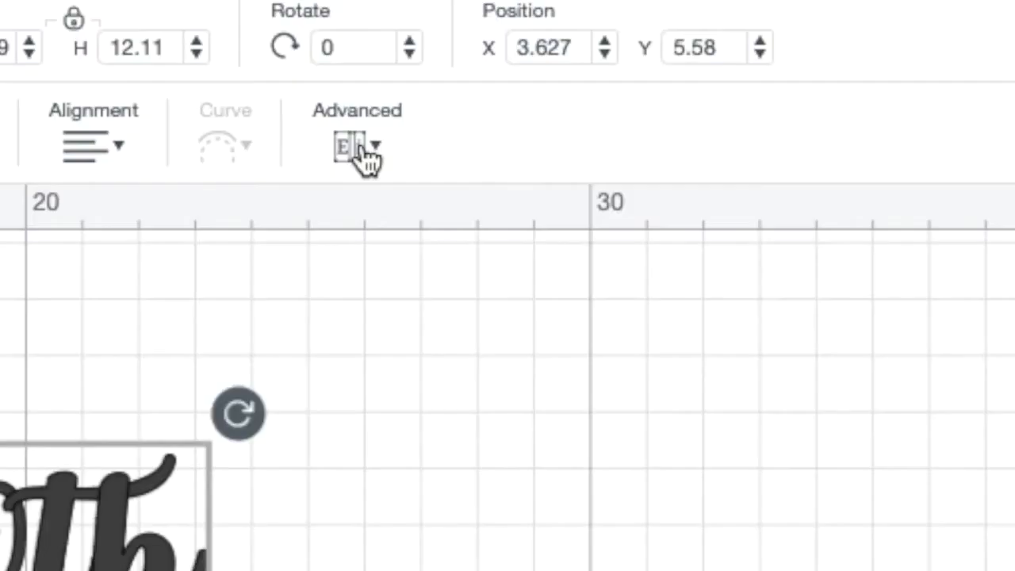
Open the advanced text options for the selected birthday text.
{"action": "left_click", "coordinate": [577, 85]}
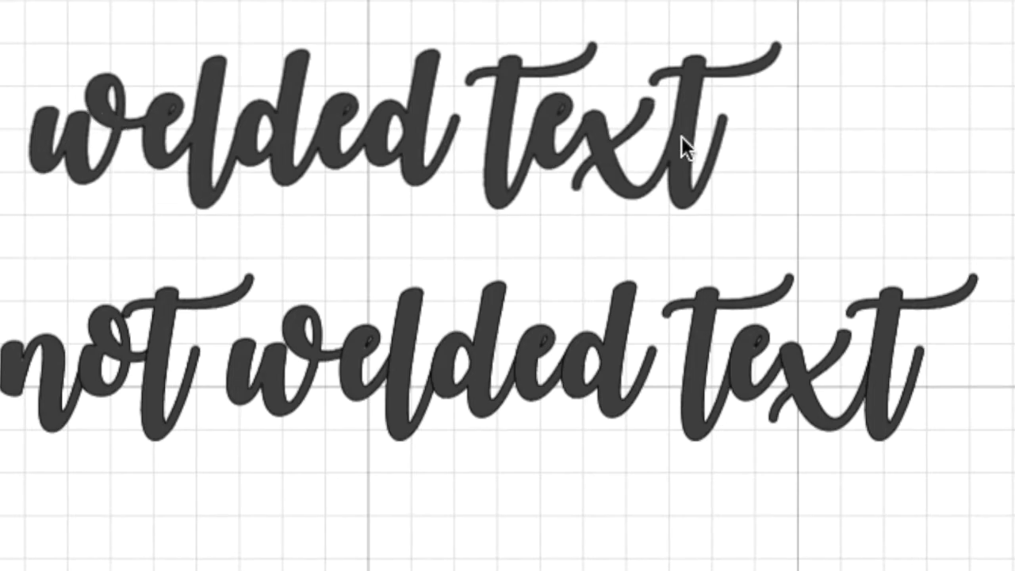
Select the "welded text" phrase and the "not welded text" phrase in turn to compare their letter joins.
{"action": "left_click", "coordinate": [147, 127]}
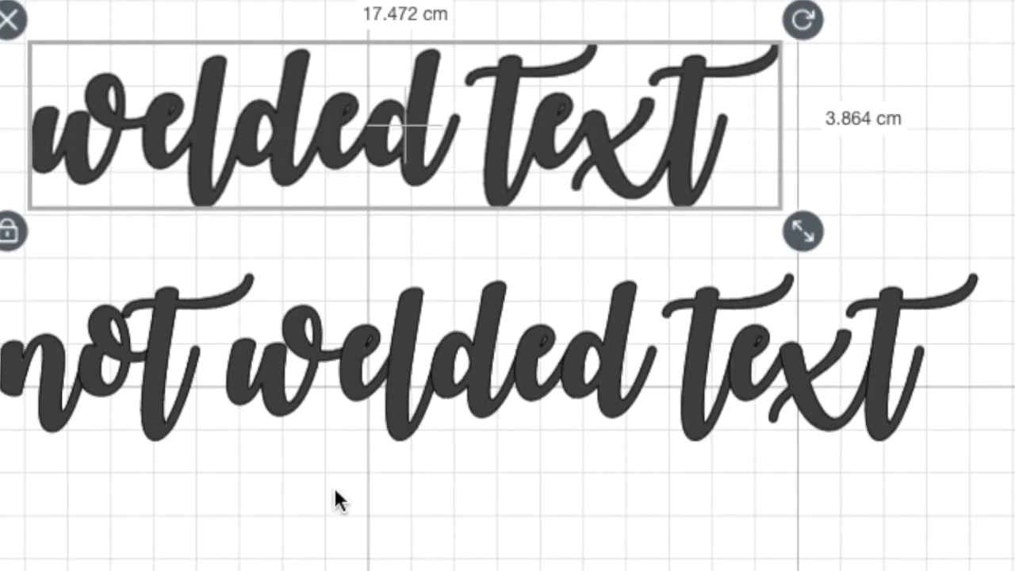
{"action": "left_click", "coordinate": [269, 401]}
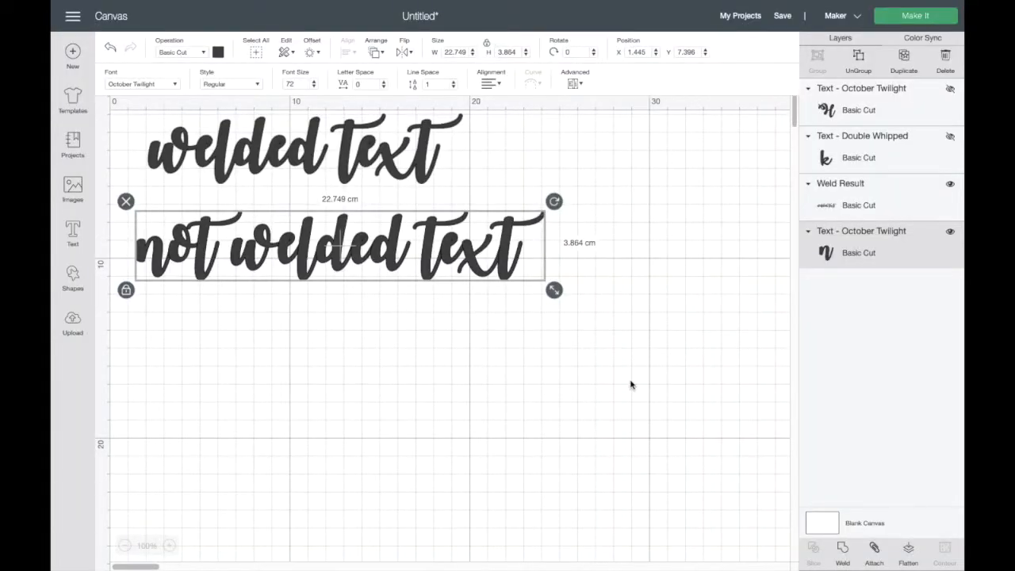